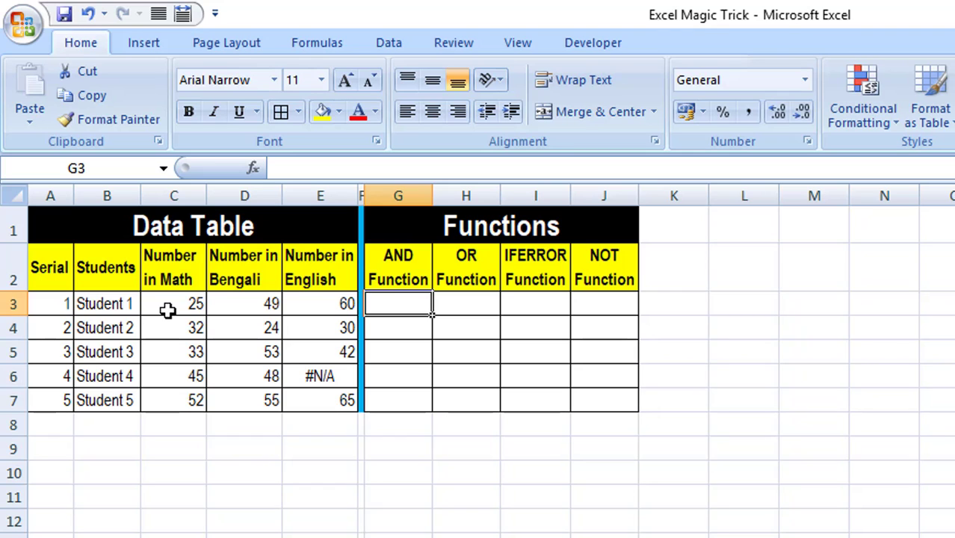
Enter the formula =AND(C3>=33,D3>=33,E3>=33) in G3 to test whether Student 1 reached 33 in all three subjects
{"action": "type", "text": "=and"}
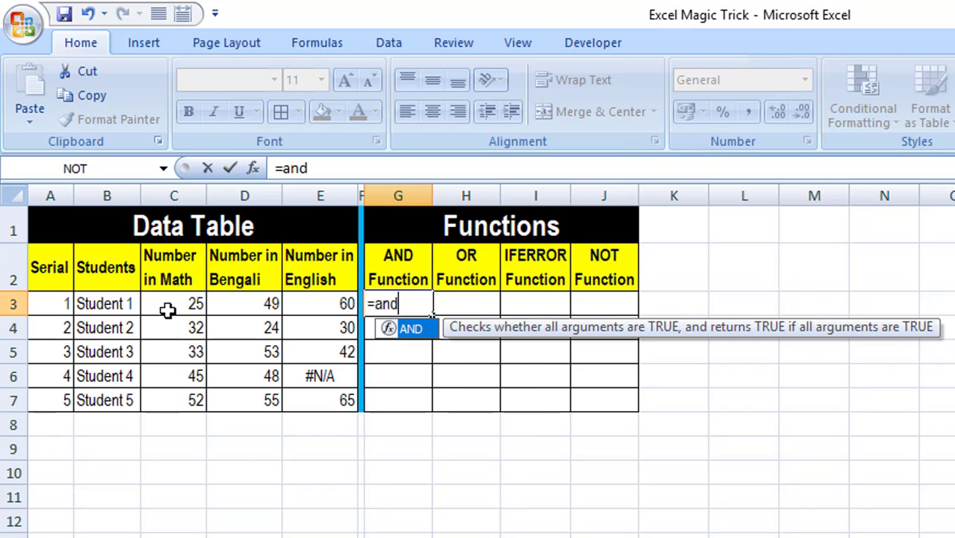
{"action": "key", "text": "Tab"}
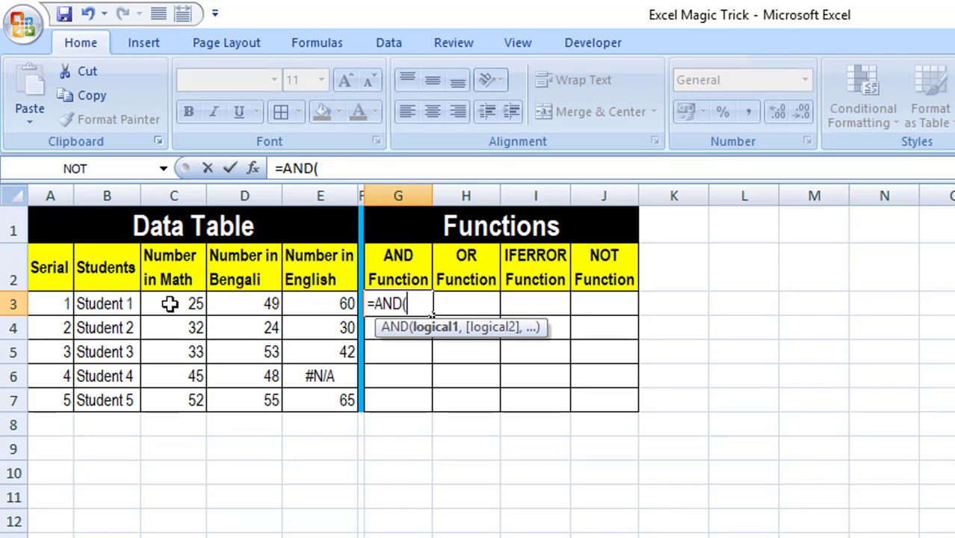
{"action": "left_click", "coordinate": [171, 303]}
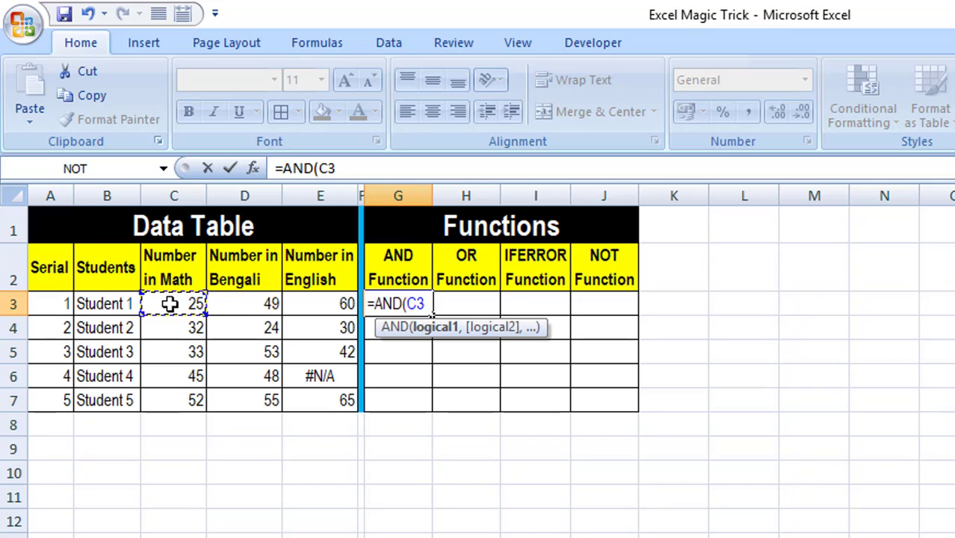
{"action": "type", "text": ">=33"}
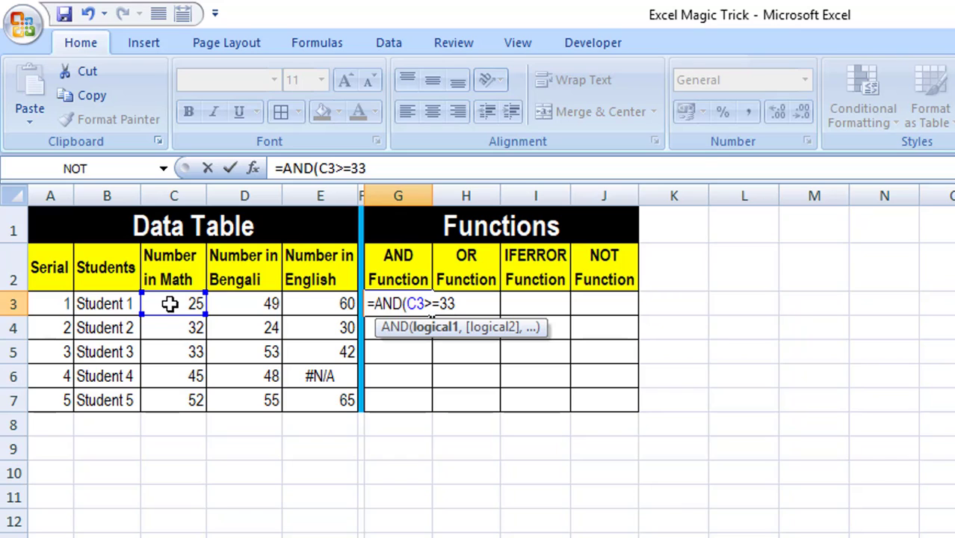
{"action": "type", "text": ","}
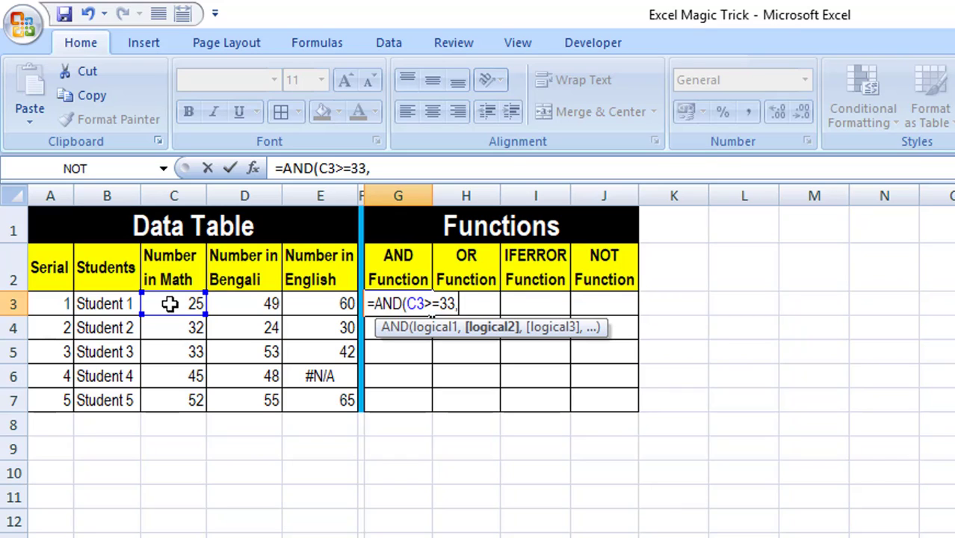
{"action": "left_click", "coordinate": [260, 303]}
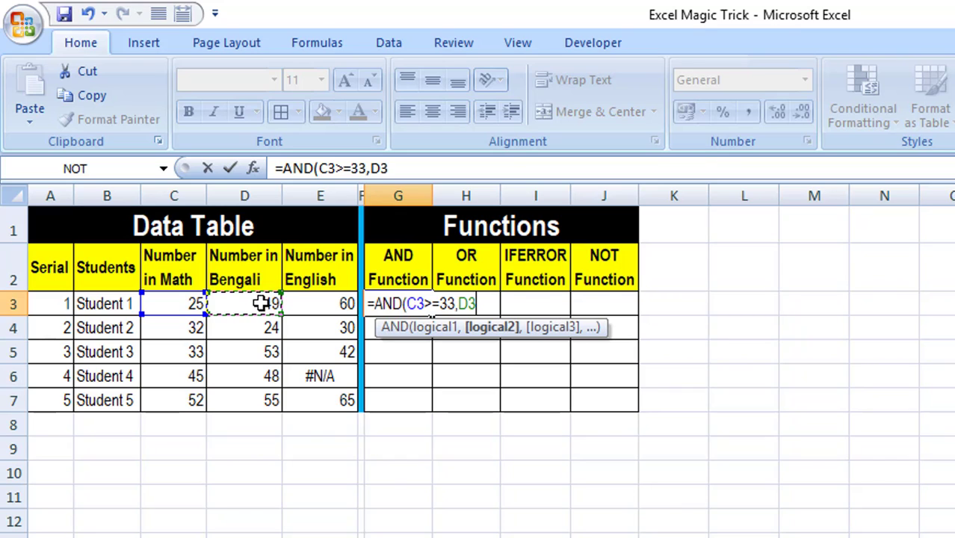
{"action": "type", "text": ">="}
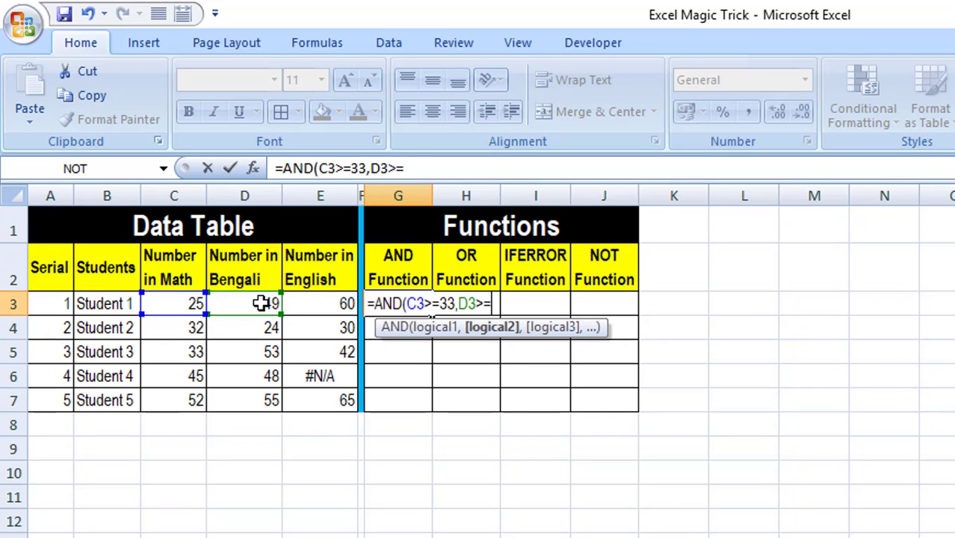
{"action": "type", "text": "33,"}
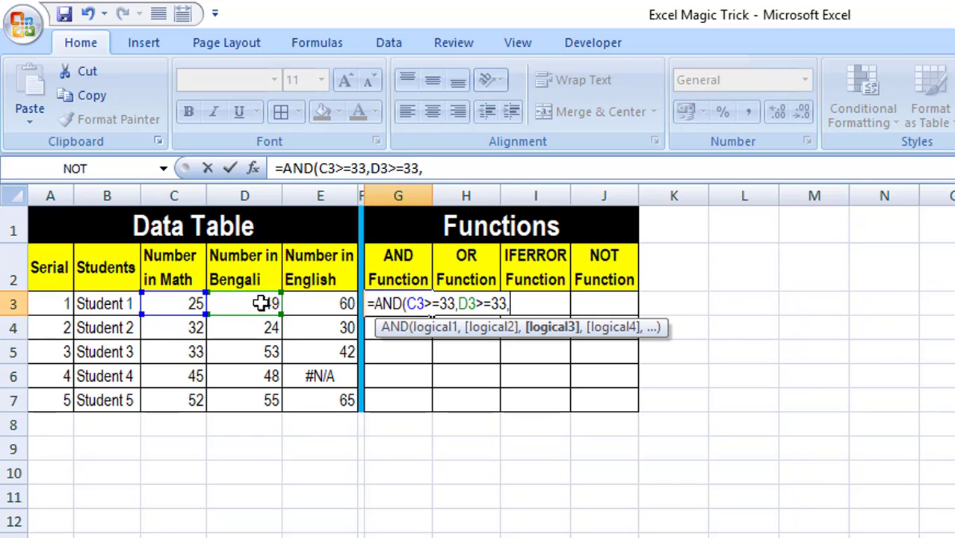
{"action": "left_click", "coordinate": [332, 304]}
{"action": "type", "text": ">="}
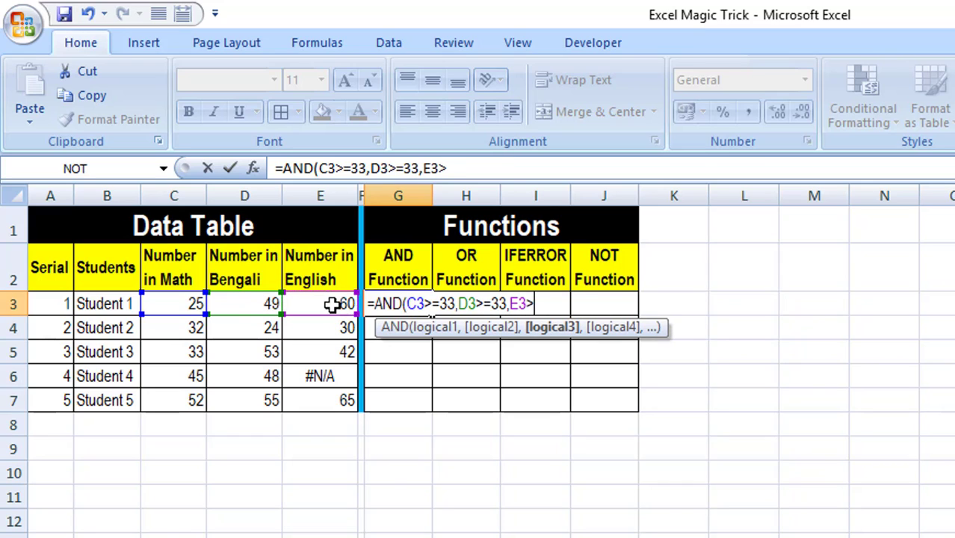
{"action": "type", "text": "33"}
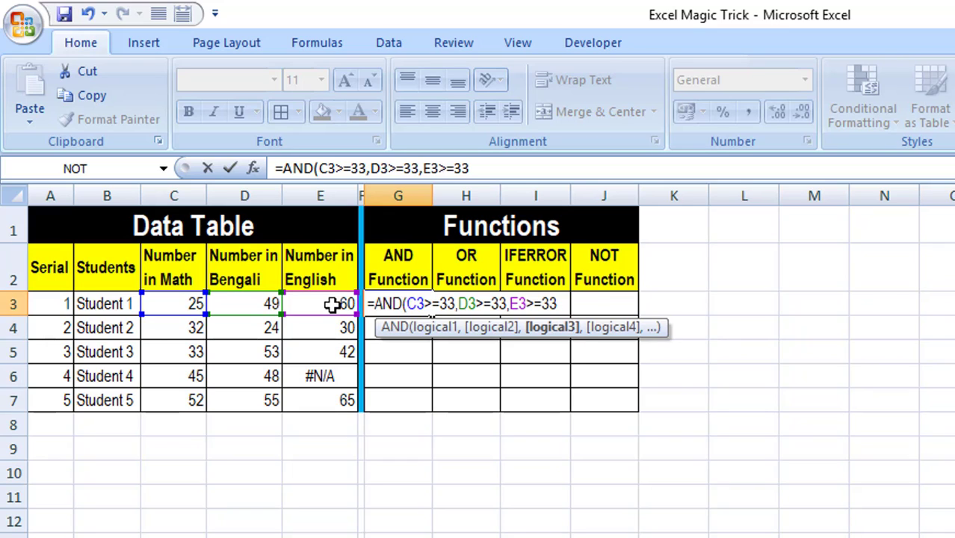
{"action": "type", "text": ")"}
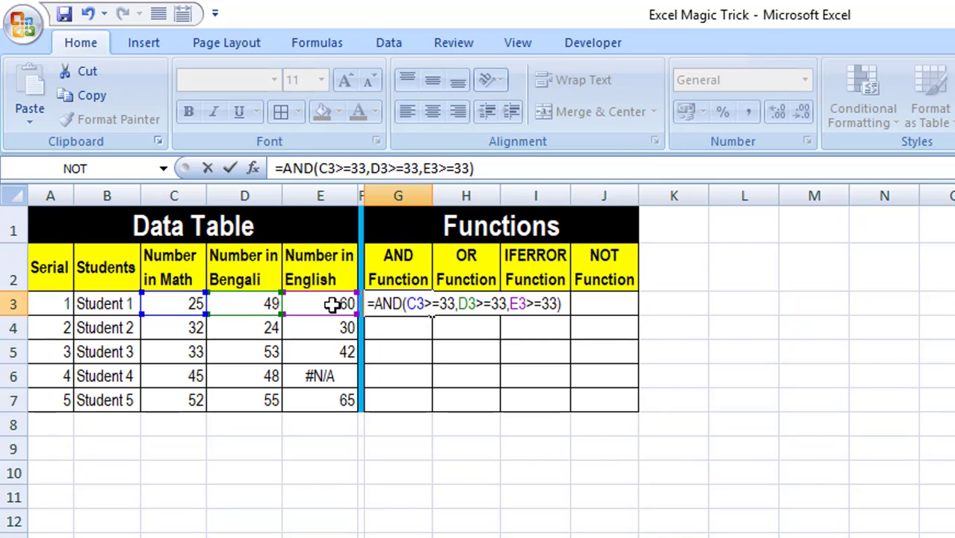
{"action": "key", "text": "Return"}
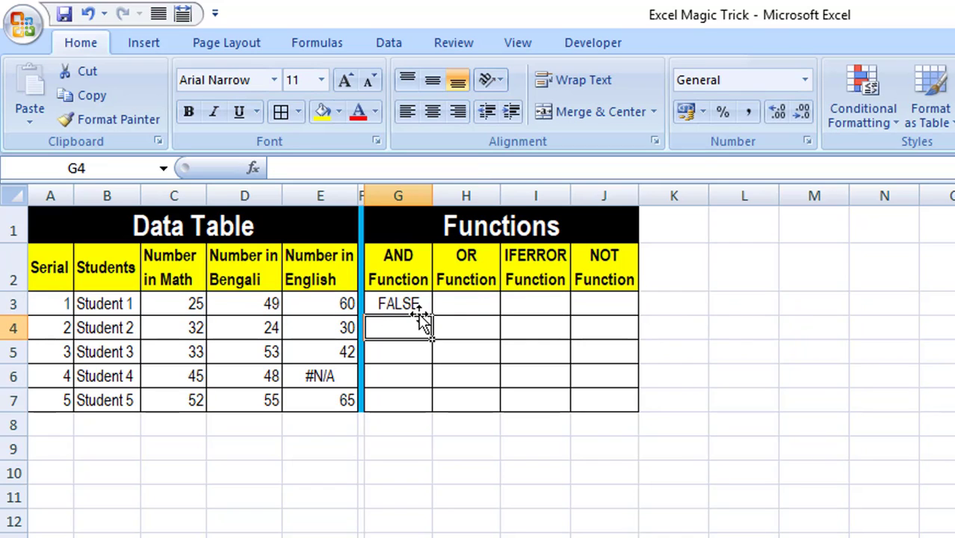
Fill the AND formula from G3 down through G7 for the remaining students
{"action": "mouse_move", "coordinate": [180, 306]}
{"action": "left_mouse_down"}
{"action": "mouse_move", "coordinate": [192, 292]}
{"action": "mouse_move", "coordinate": [183, 323]}
{"action": "mouse_move", "coordinate": [172, 307]}
{"action": "left_mouse_up"}
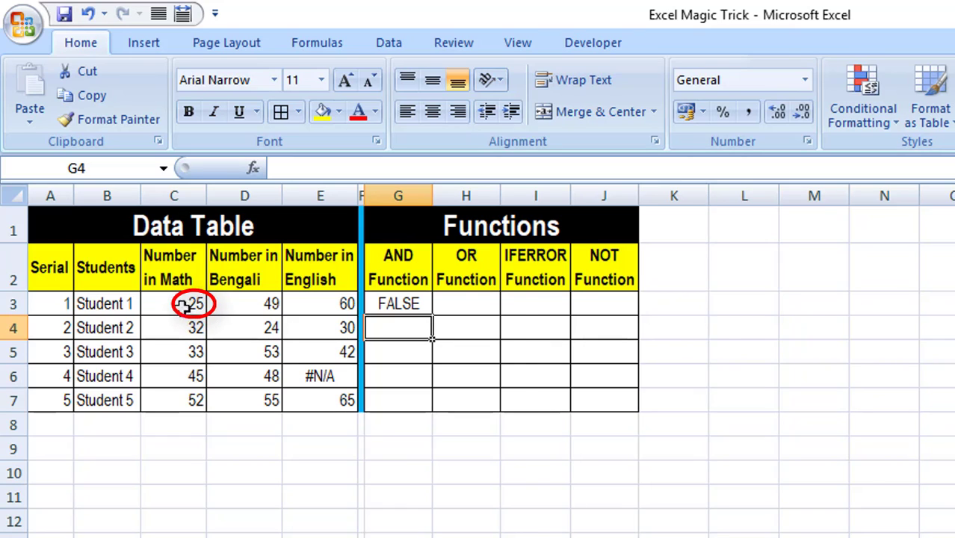
{"action": "left_click", "coordinate": [426, 302]}
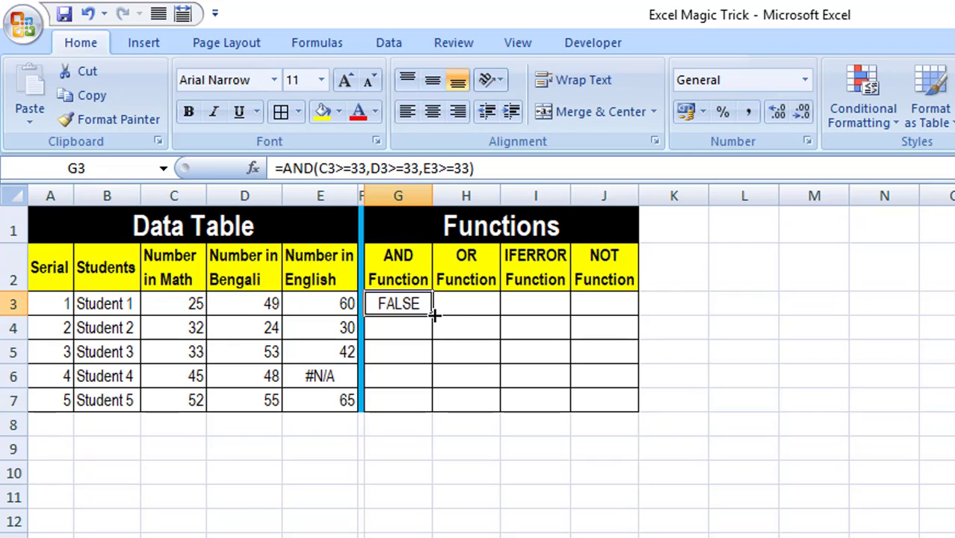
{"action": "left_click_drag", "start_coordinate": [434, 314], "coordinate": [433, 329]}
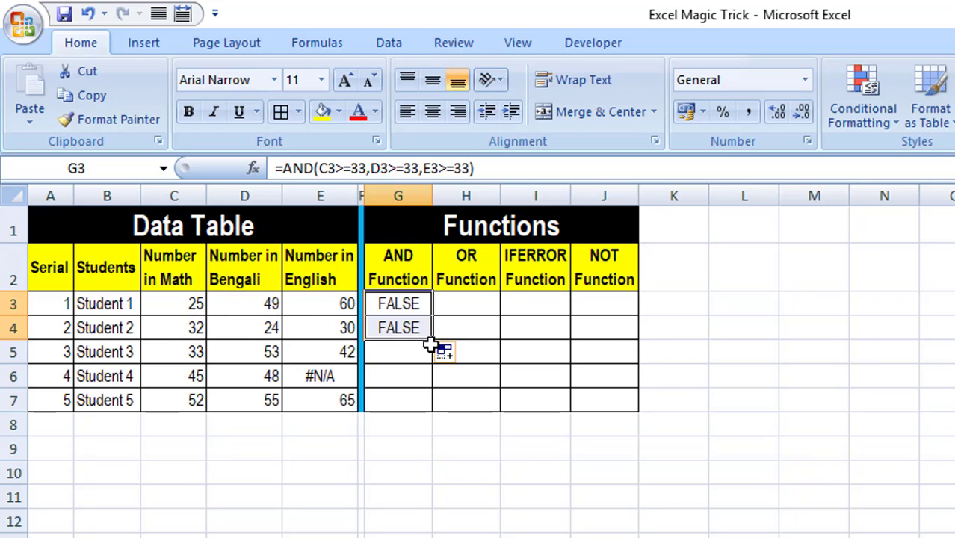
{"action": "left_click_drag", "start_coordinate": [434, 341], "coordinate": [438, 353]}
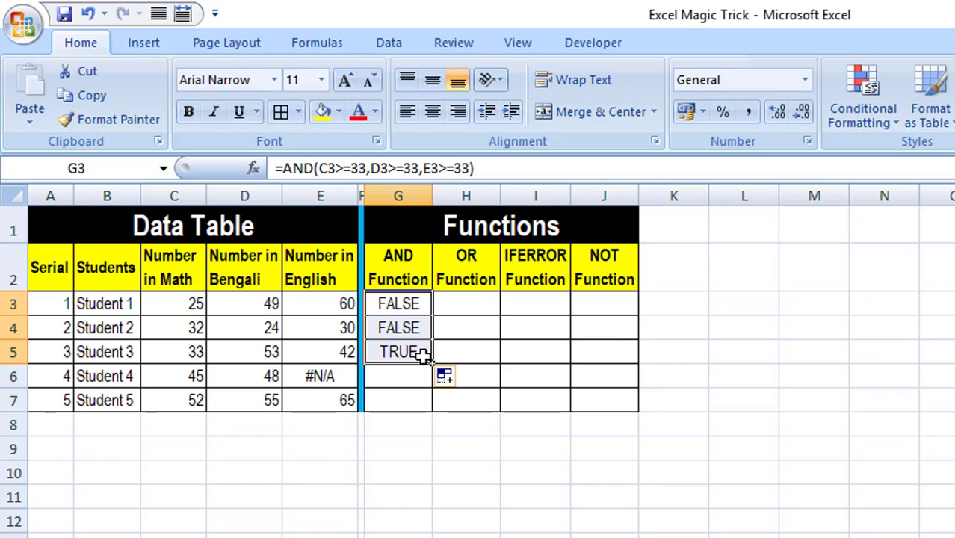
{"action": "mouse_move", "coordinate": [432, 364]}
{"action": "left_mouse_down"}
{"action": "mouse_move", "coordinate": [436, 376]}
{"action": "mouse_move", "coordinate": [427, 376]}
{"action": "left_mouse_up"}
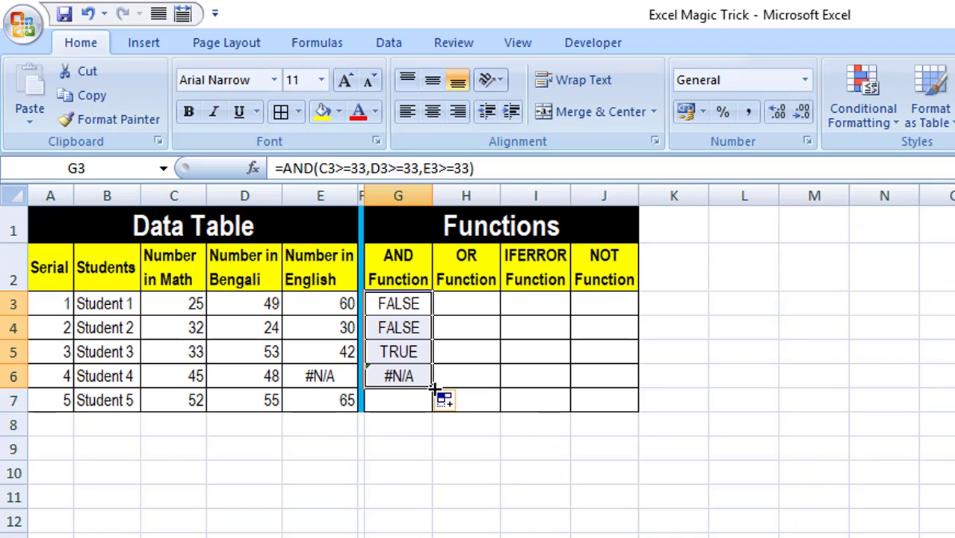
{"action": "left_click_drag", "start_coordinate": [433, 387], "coordinate": [433, 401]}
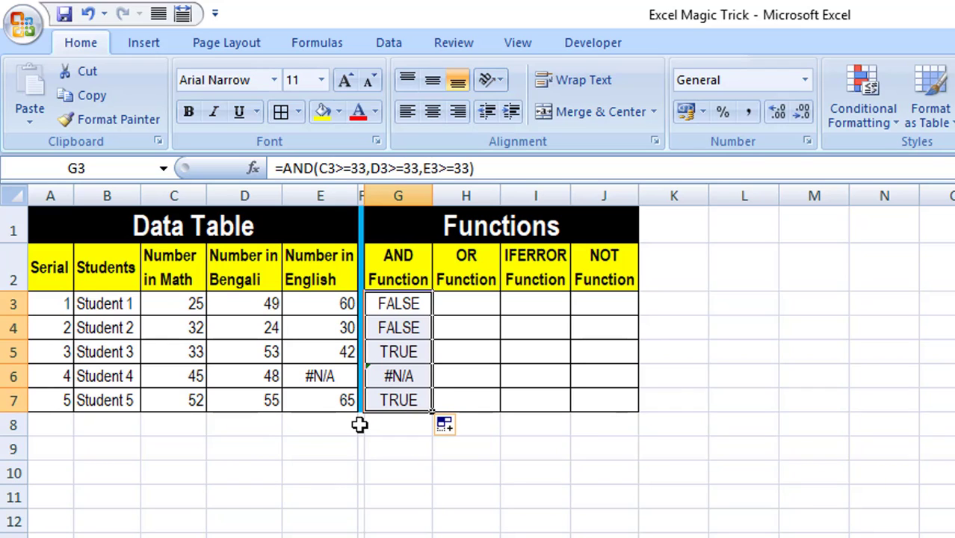
Enter the formula =OR(C3>=33,D3>=33,E3>=33) in H3 to test whether Student 1 reached 33 in any subject
{"action": "left_click", "coordinate": [467, 303]}
{"action": "type", "text": "="}
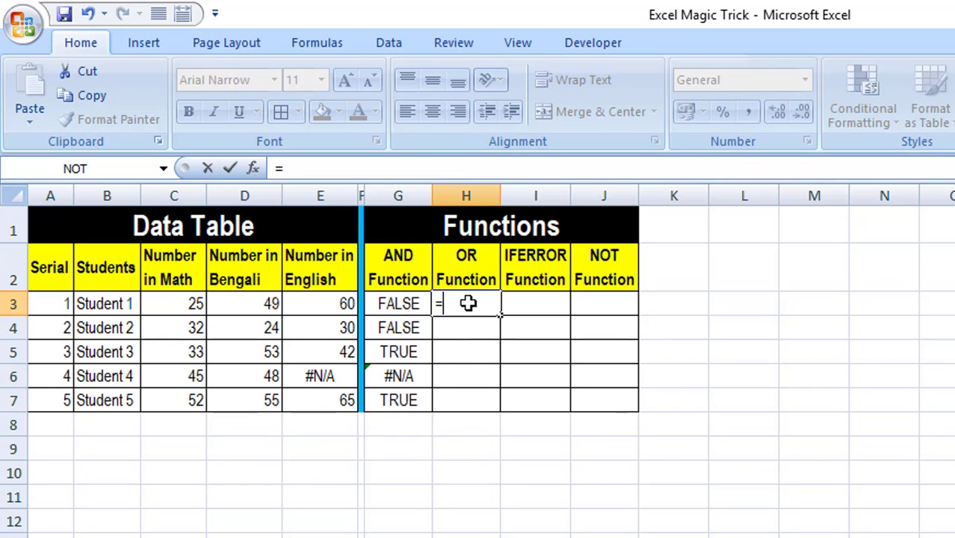
{"action": "type", "text": "or"}
{"action": "key", "text": "Tab"}
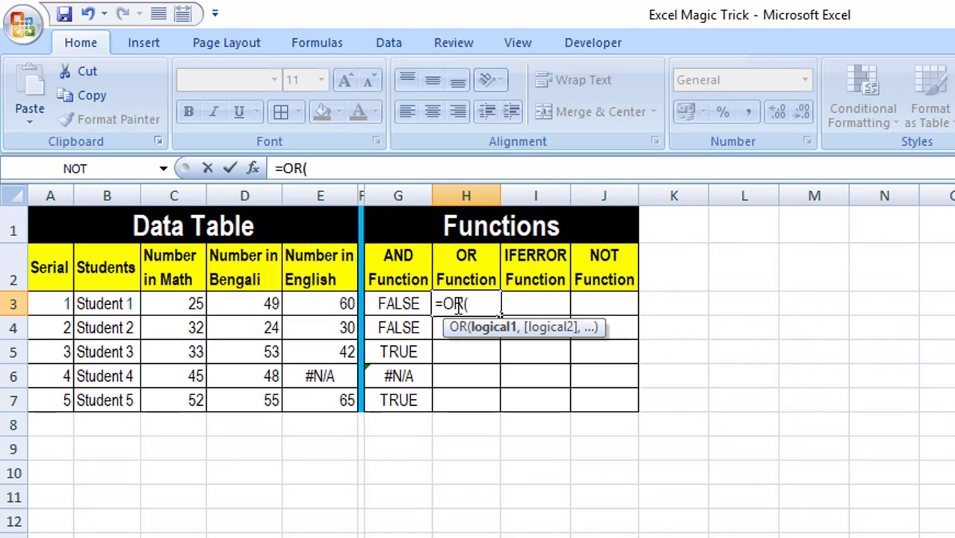
{"action": "left_click", "coordinate": [170, 304]}
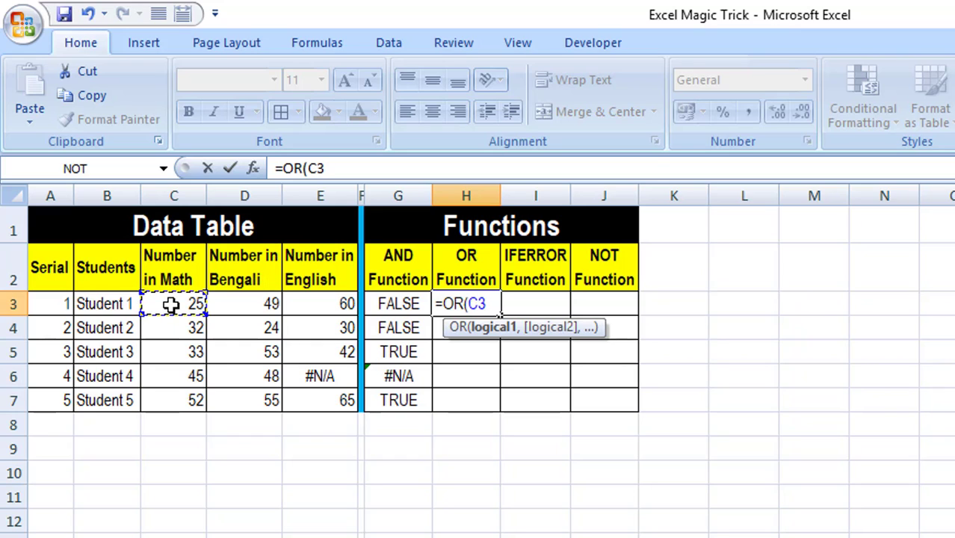
{"action": "type", "text": ">=33,"}
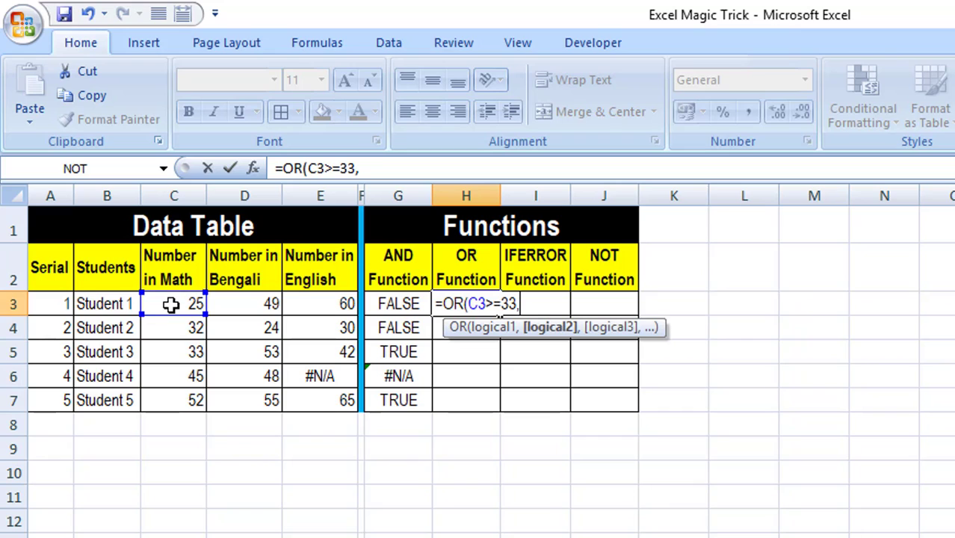
{"action": "left_click", "coordinate": [249, 307]}
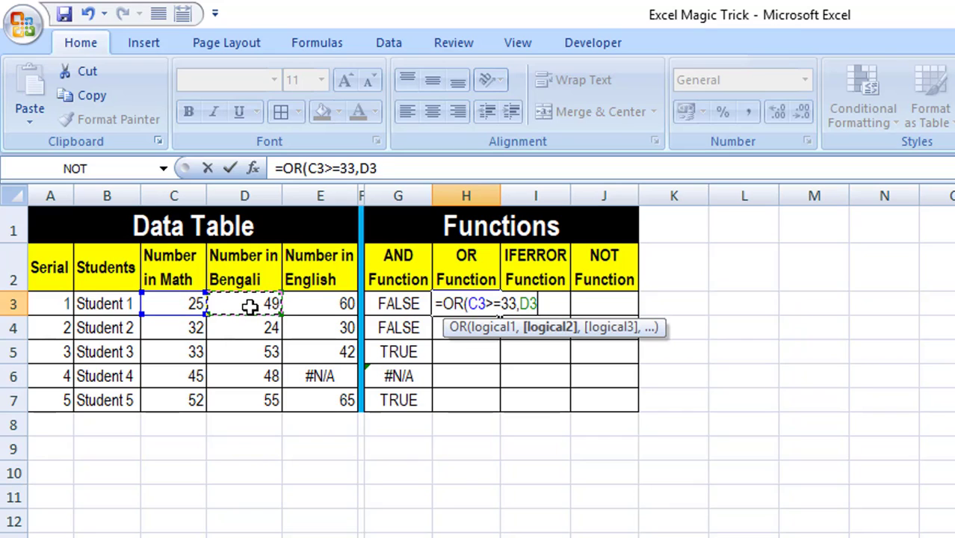
{"action": "type", "text": ">=33,"}
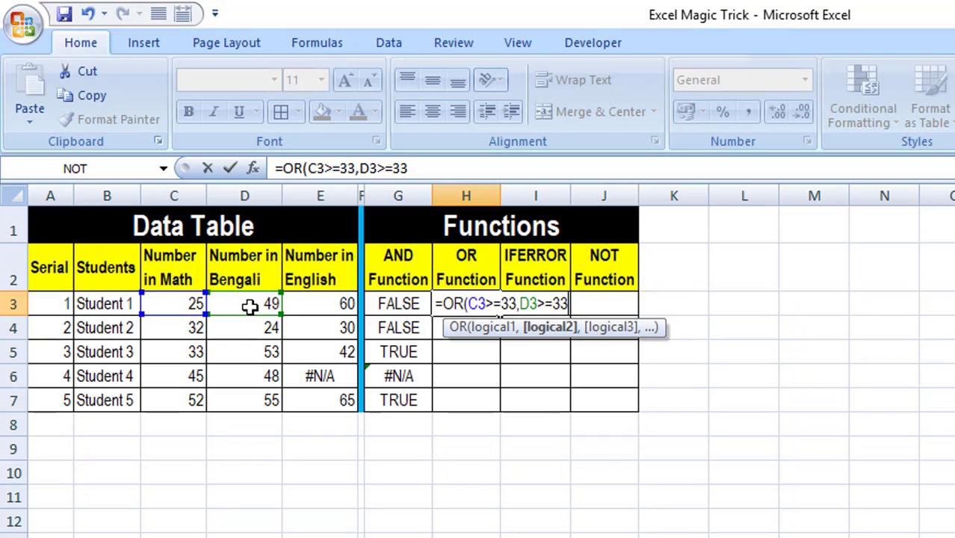
{"action": "left_click", "coordinate": [311, 307]}
{"action": "type", "text": ">=33"}
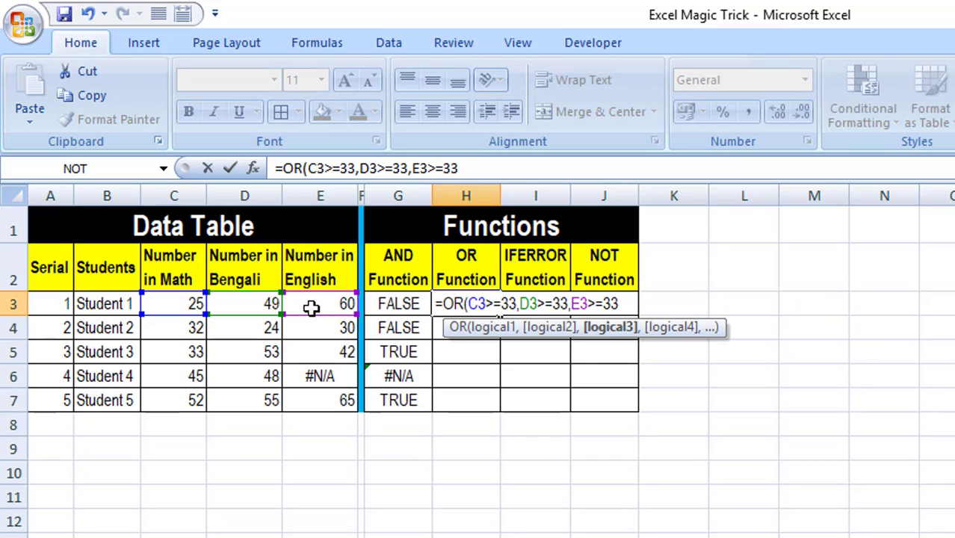
{"action": "type", "text": ")"}
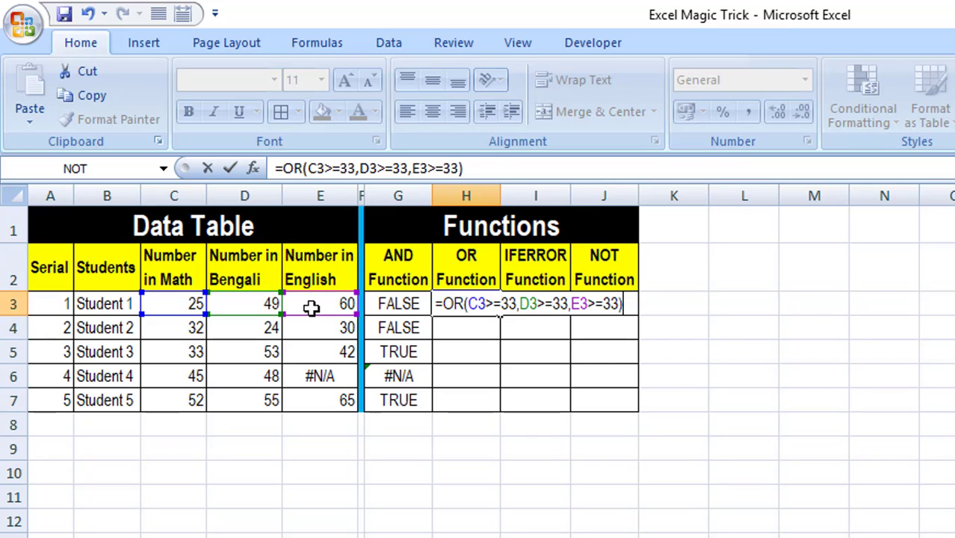
{"action": "key", "text": "Return"}
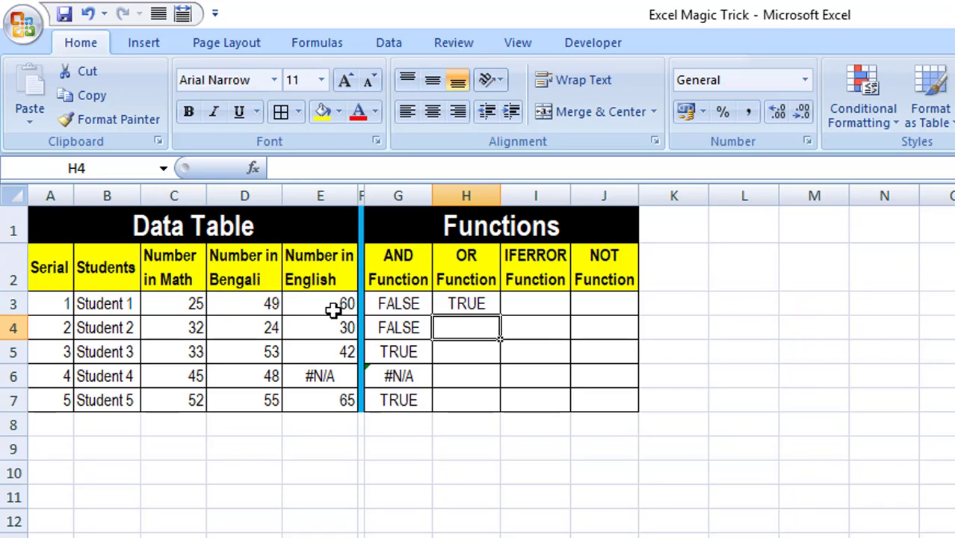
Fill the OR formula from H3 down through H7 for the remaining students
{"action": "left_click", "coordinate": [487, 304]}
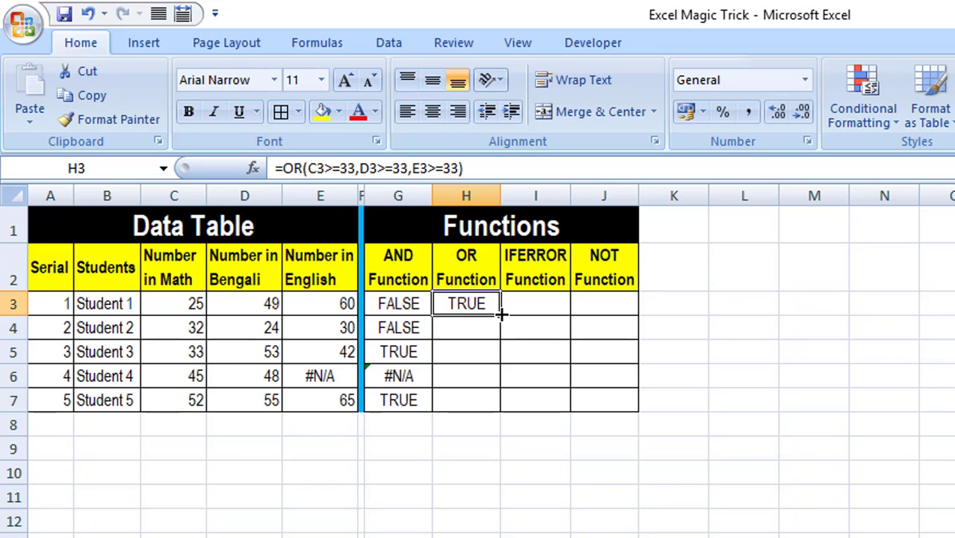
{"action": "left_click_drag", "start_coordinate": [500, 317], "coordinate": [503, 331]}
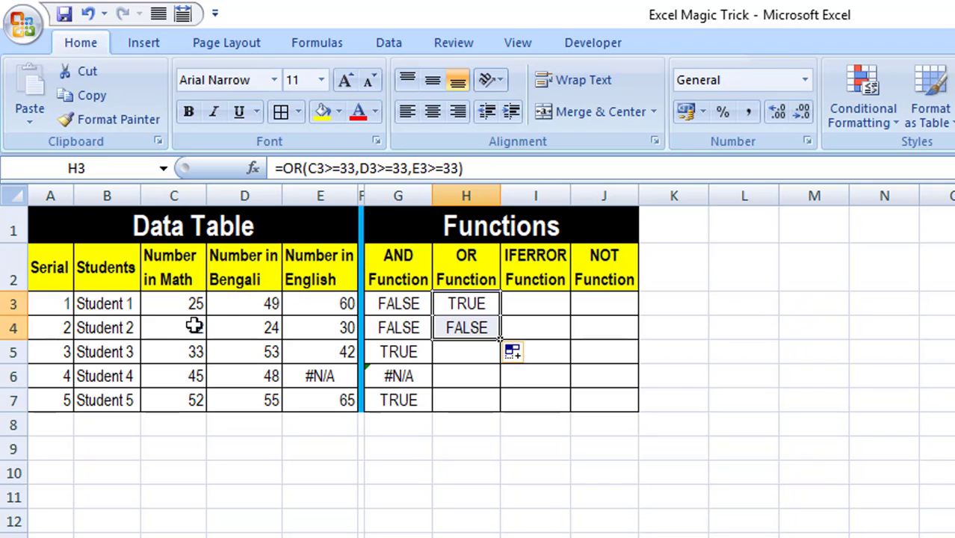
{"action": "left_click_drag", "start_coordinate": [502, 340], "coordinate": [504, 361]}
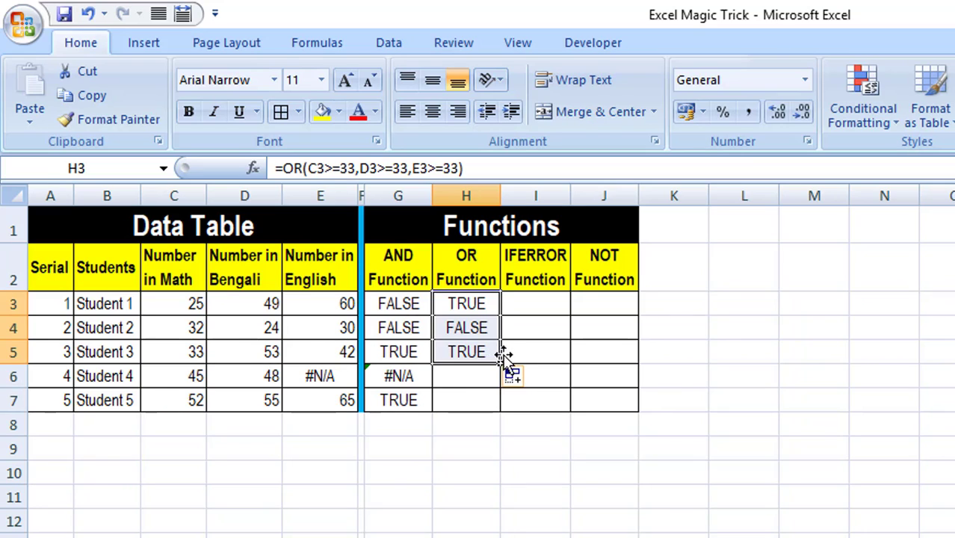
{"action": "left_click_drag", "start_coordinate": [503, 357], "coordinate": [500, 378]}
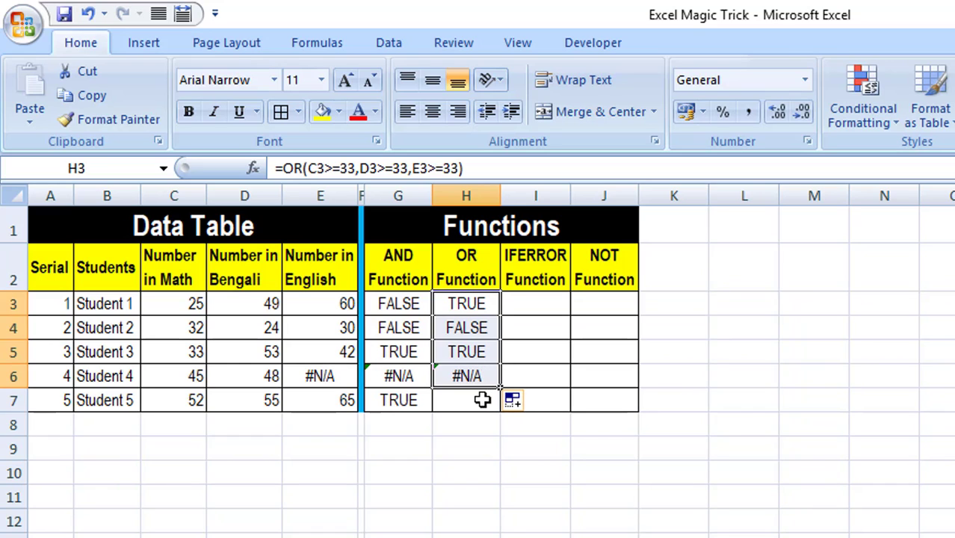
{"action": "left_click_drag", "start_coordinate": [503, 386], "coordinate": [504, 411]}
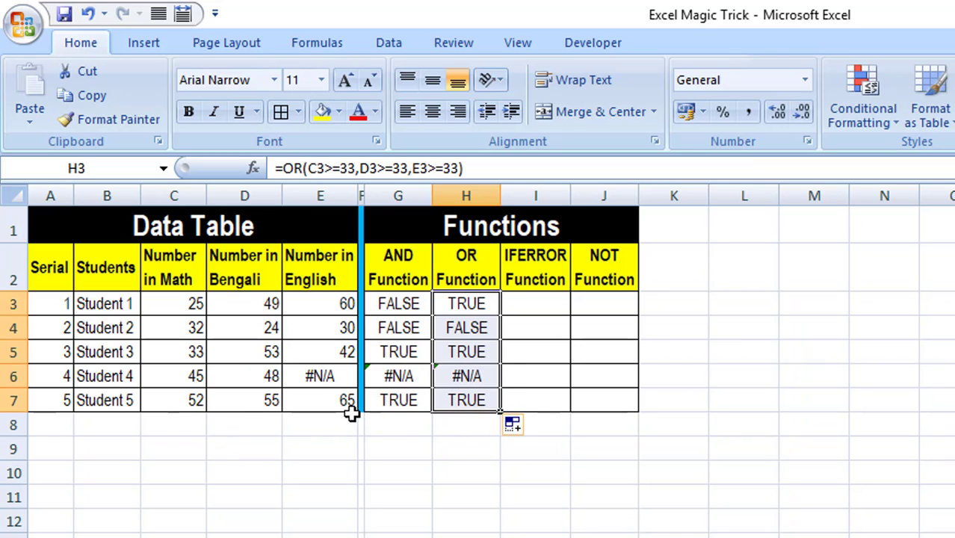
Enter the formula =IFERROR(E3,"") in I3 to return Student 1's English mark, or a blank if it is an error
{"action": "left_click", "coordinate": [541, 301]}
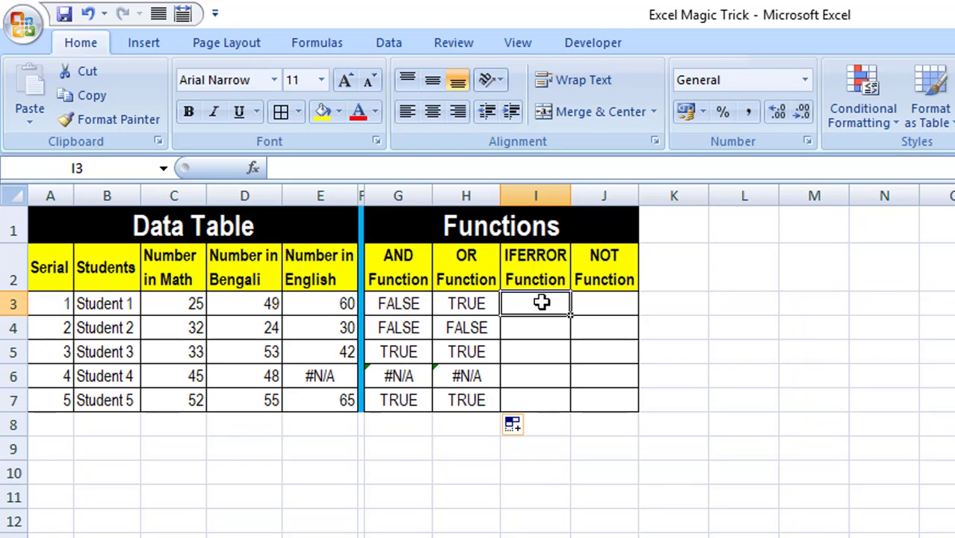
{"action": "type", "text": "=ife"}
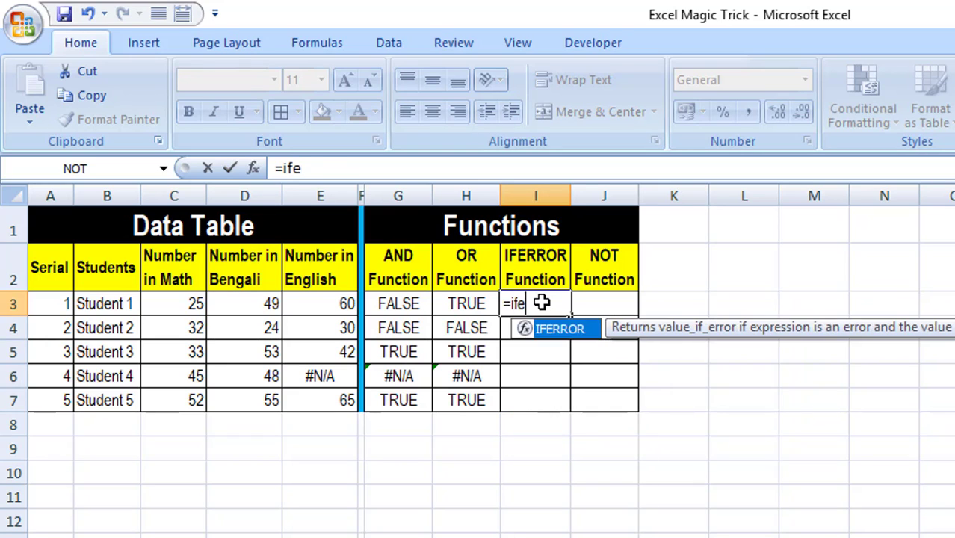
{"action": "key", "text": "Tab"}
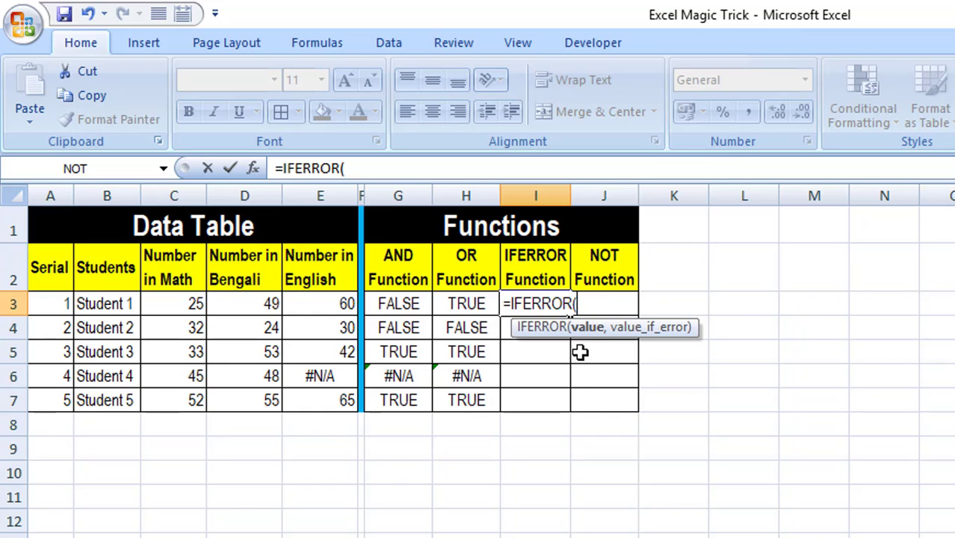
{"action": "left_click", "coordinate": [320, 309]}
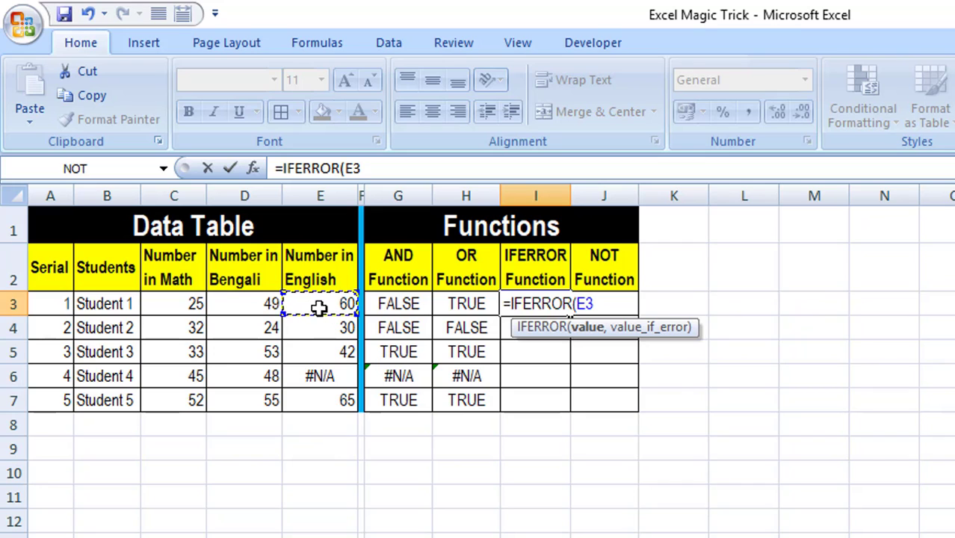
{"action": "type", "text": ","}
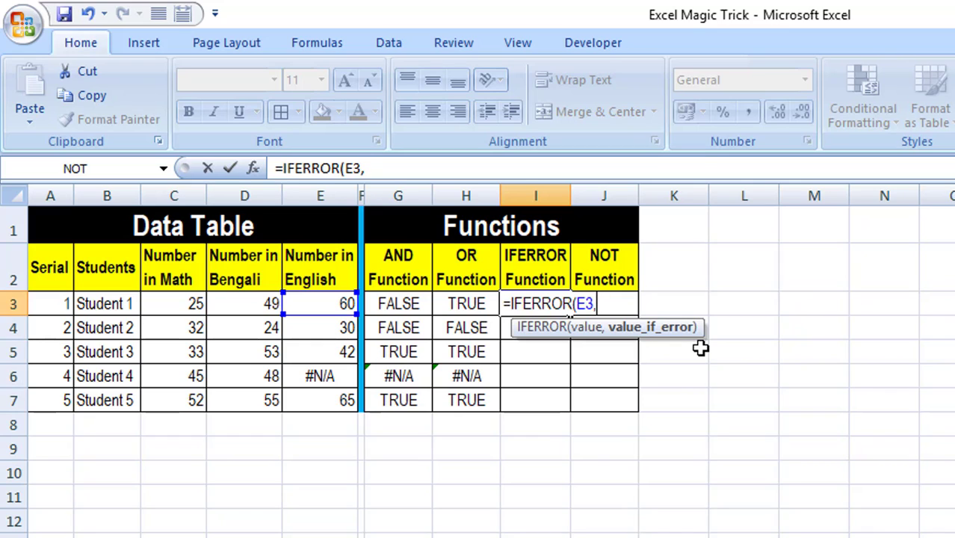
{"action": "type", "text": "\"\")"}
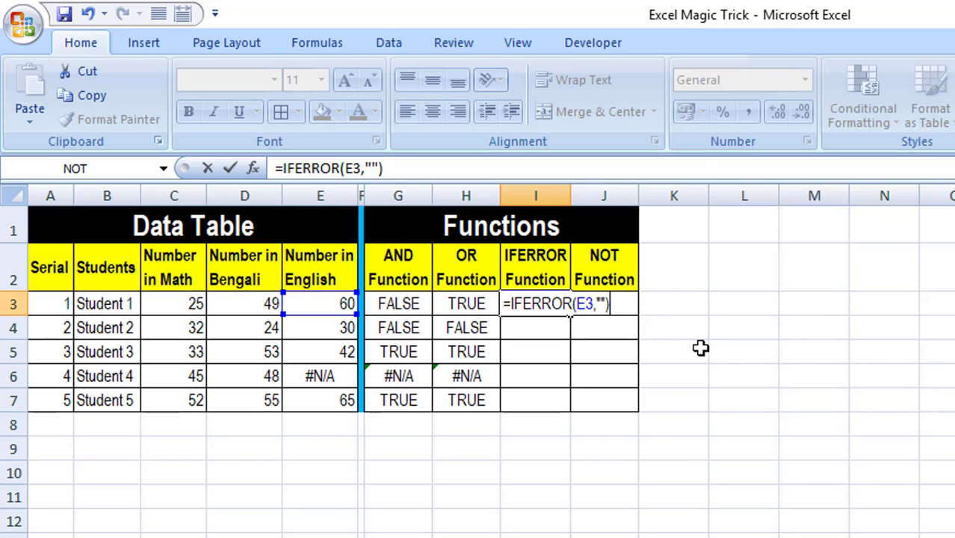
{"action": "key", "text": "Return"}
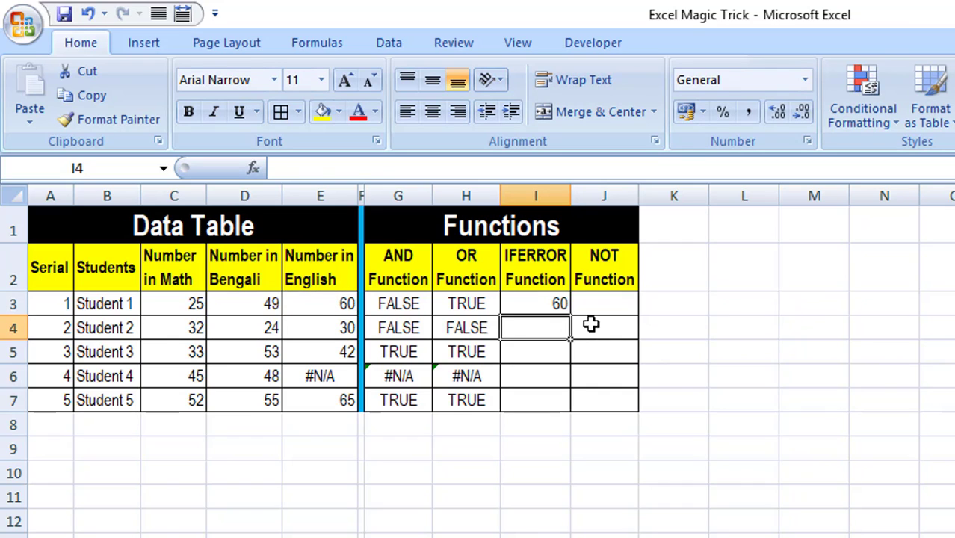
Fill the IFERROR formula from I3 down through I7 for the remaining students
{"action": "left_click", "coordinate": [562, 309]}
{"action": "left_click_drag", "start_coordinate": [570, 317], "coordinate": [574, 360]}
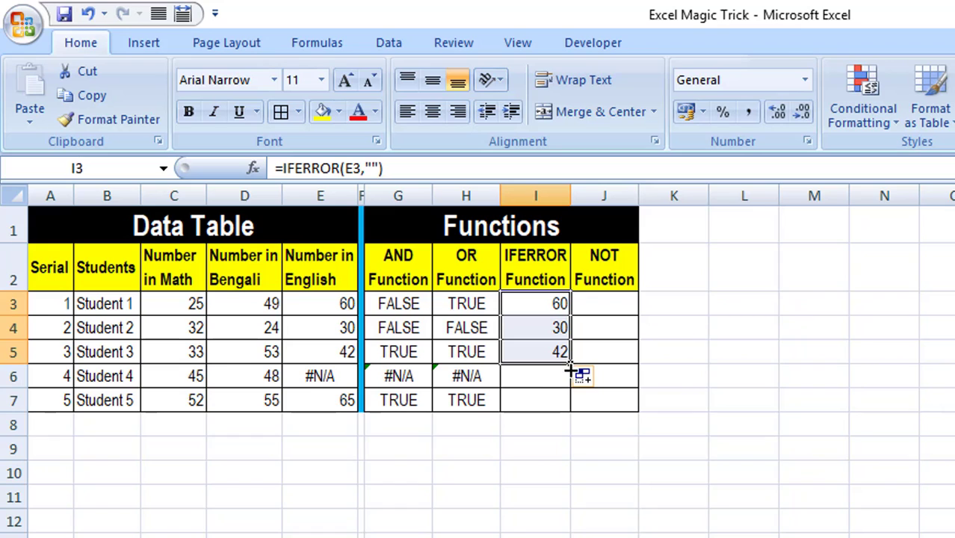
{"action": "left_click_drag", "start_coordinate": [572, 365], "coordinate": [572, 388]}
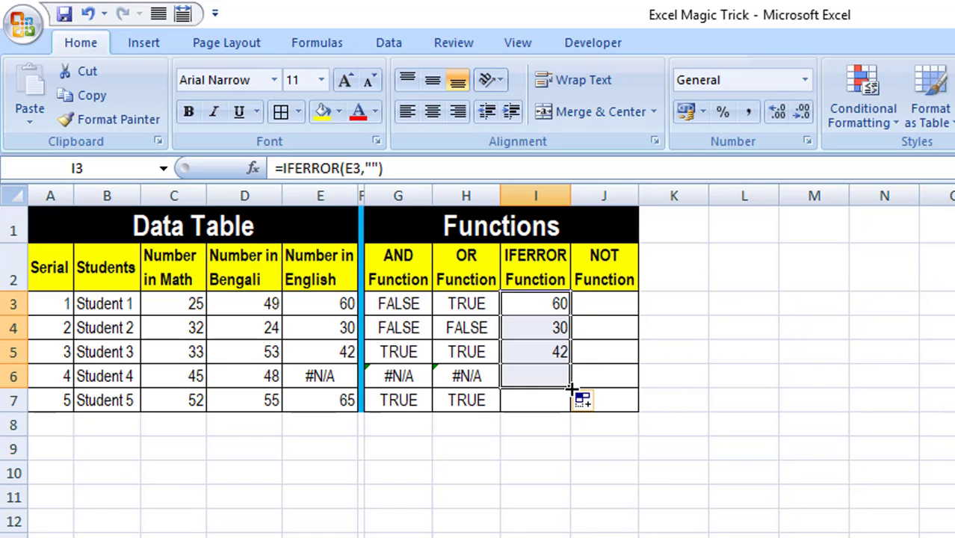
{"action": "left_click", "coordinate": [557, 376]}
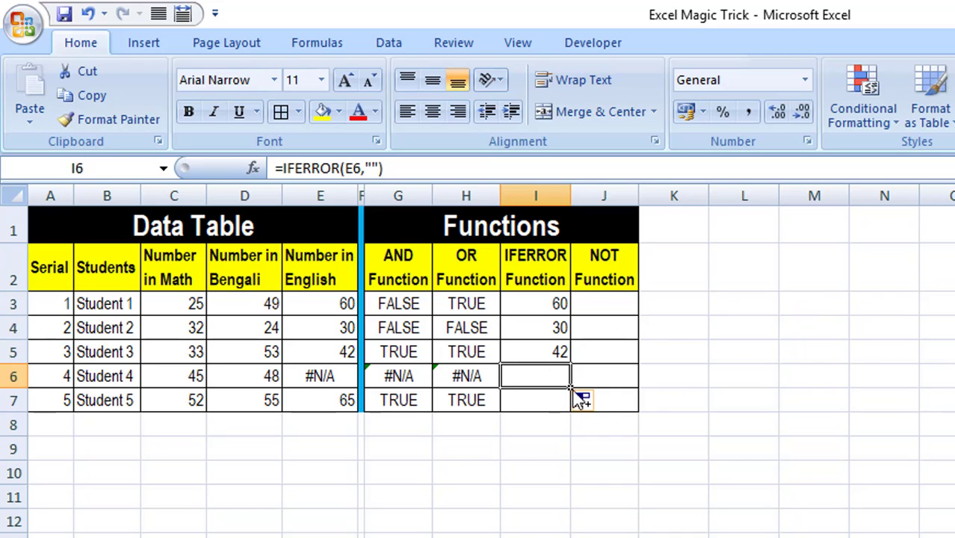
{"action": "left_click_drag", "start_coordinate": [572, 389], "coordinate": [570, 408]}
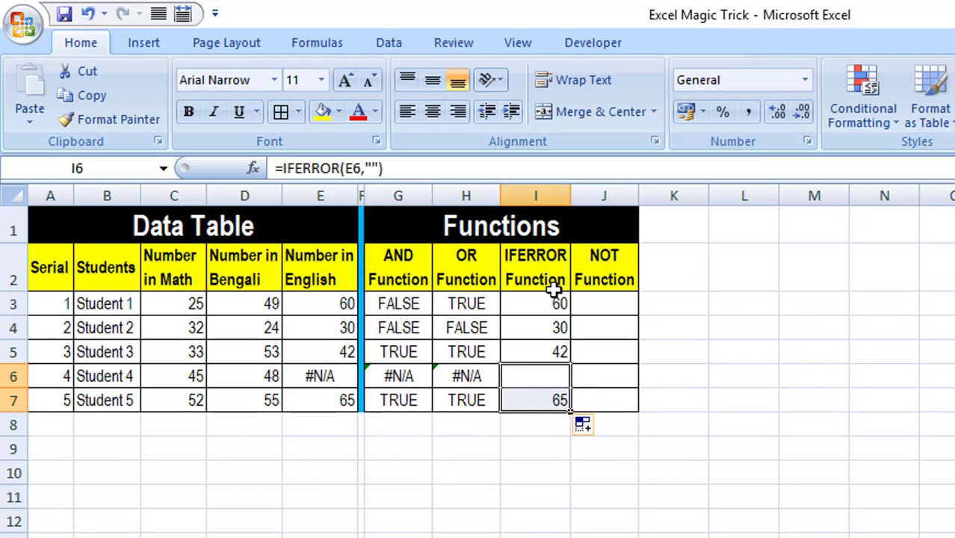
{"action": "left_click", "coordinate": [527, 303]}
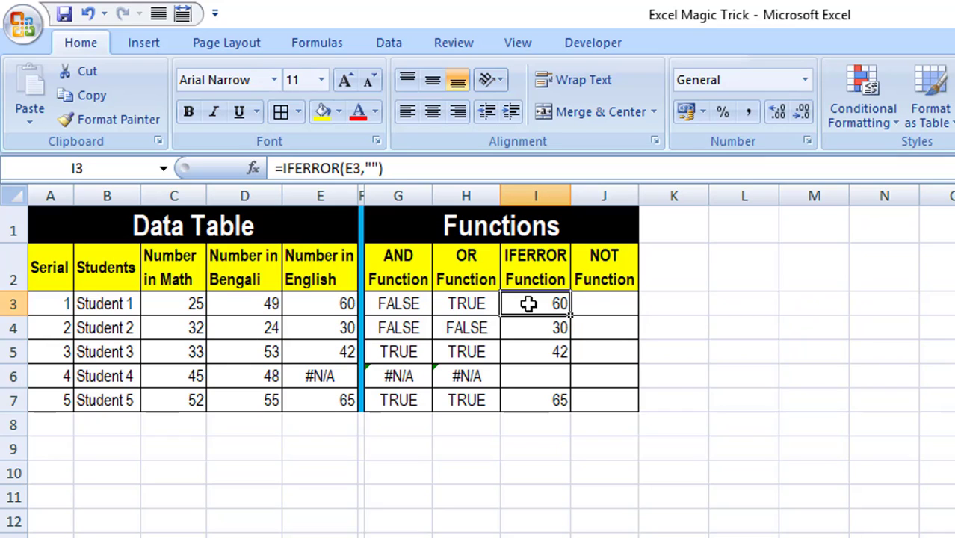
Enter the formula =NOT(C3>=33) in J3 to test whether Student 1's Math mark did not reach 33
{"action": "left_click", "coordinate": [601, 301]}
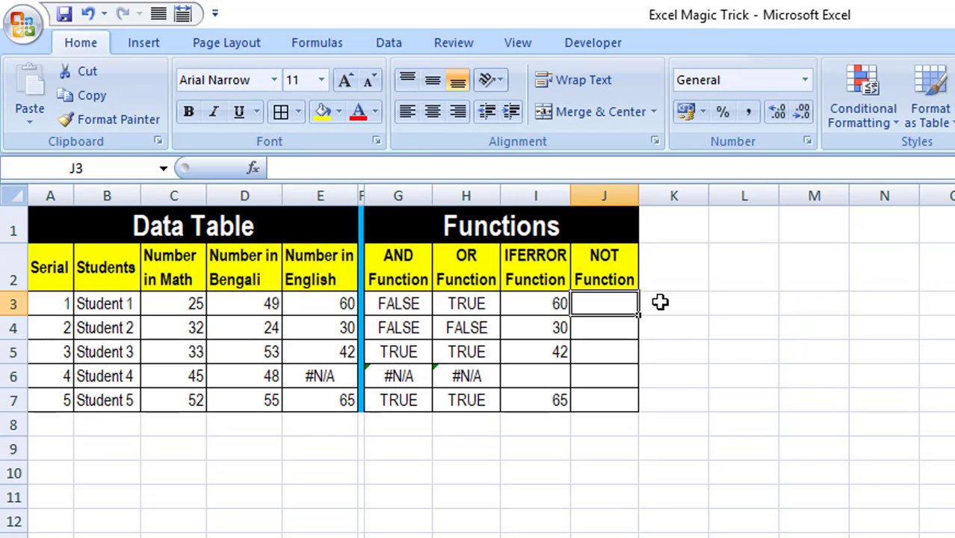
{"action": "type", "text": "="}
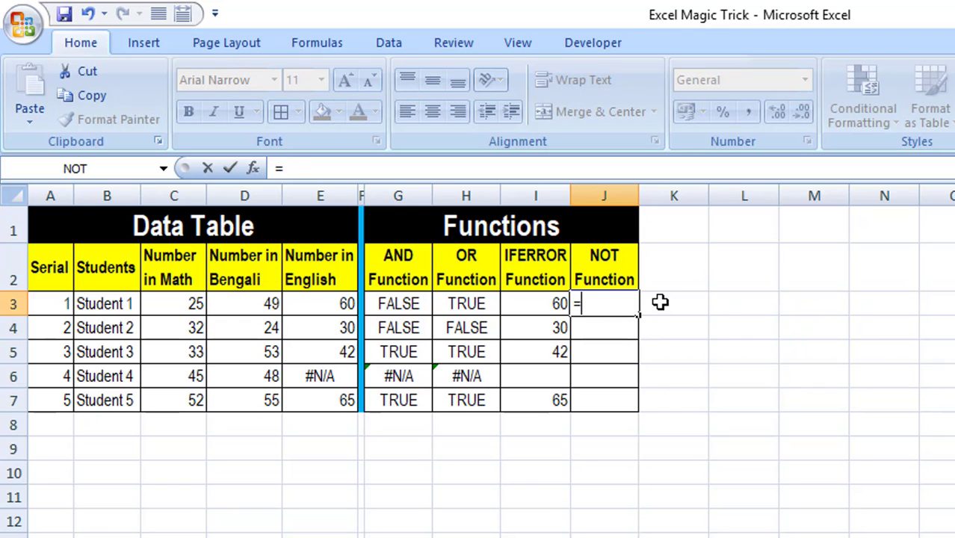
{"action": "type", "text": "not"}
{"action": "key", "text": "Tab"}
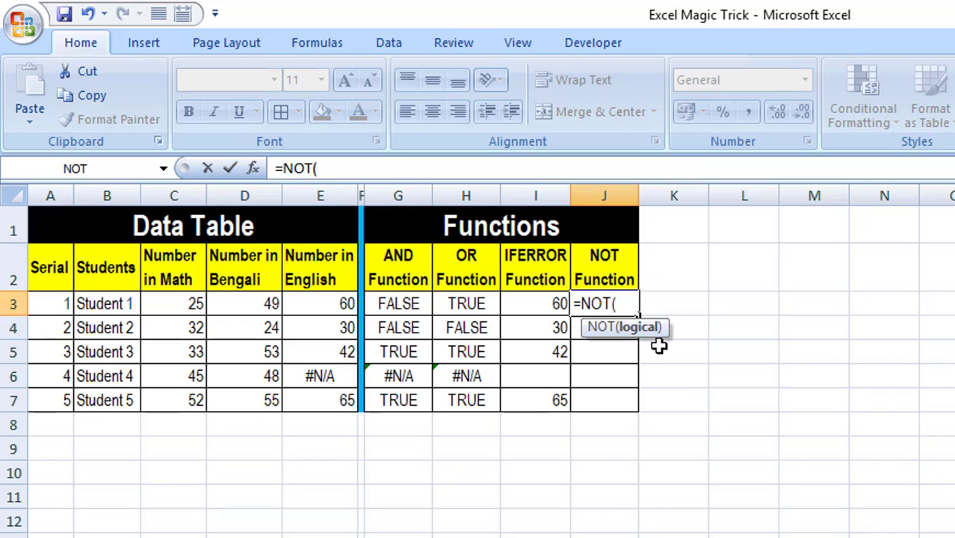
{"action": "left_click", "coordinate": [173, 303]}
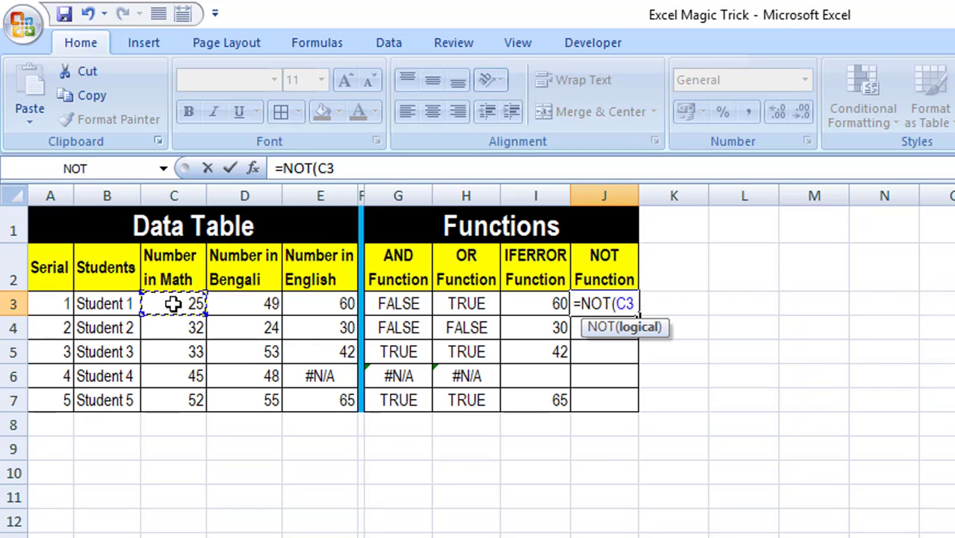
{"action": "type", "text": ">=33)"}
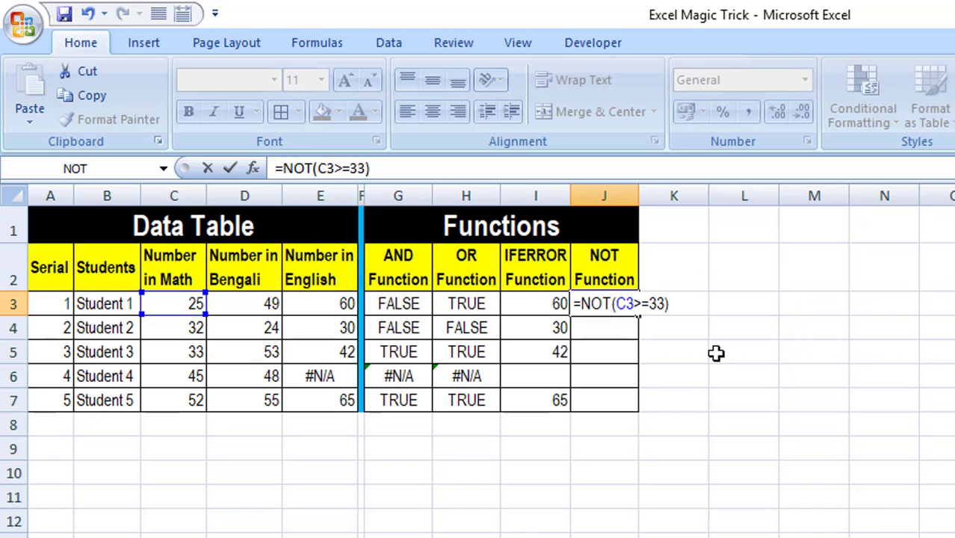
{"action": "key", "text": "Return"}
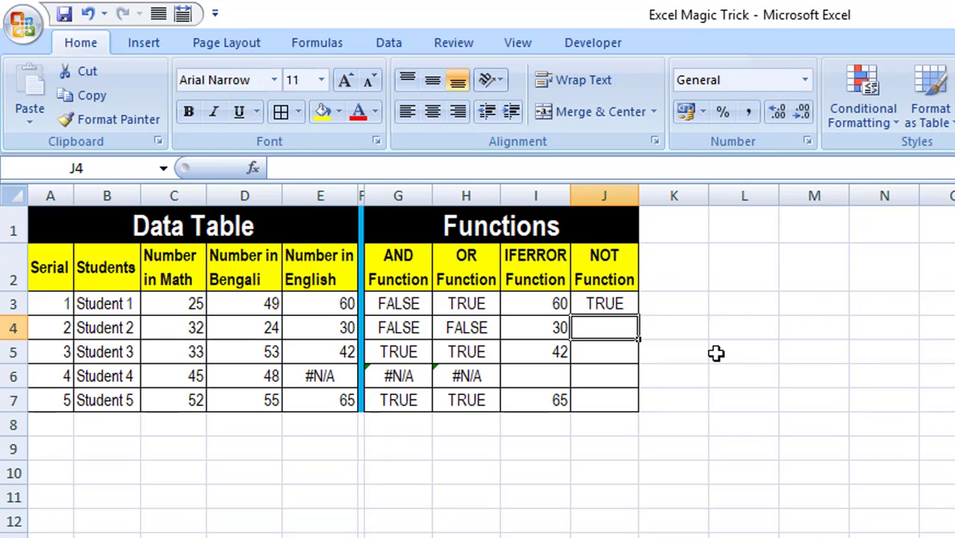
Fill the NOT formula from J3 down through J7 for the remaining students
{"action": "left_click", "coordinate": [627, 307]}
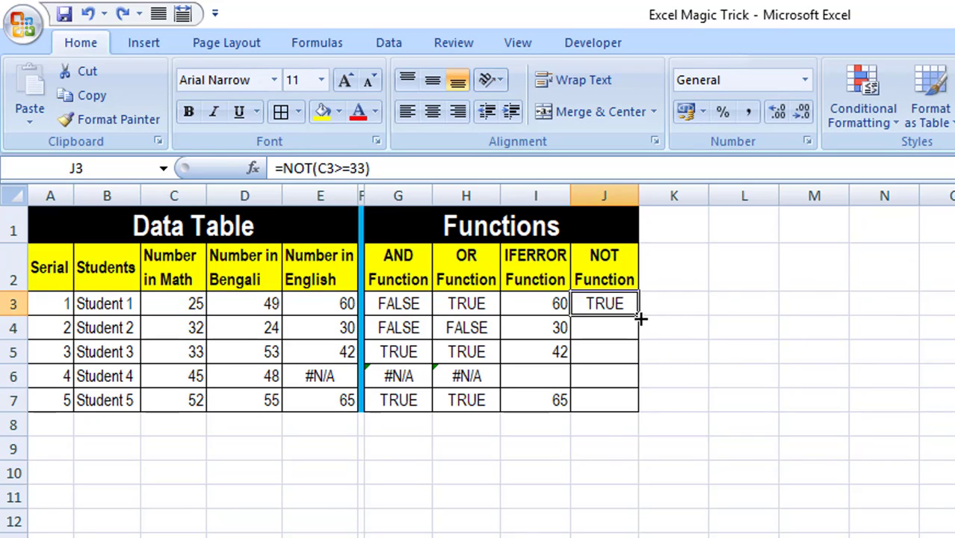
{"action": "double_click", "coordinate": [637, 317]}
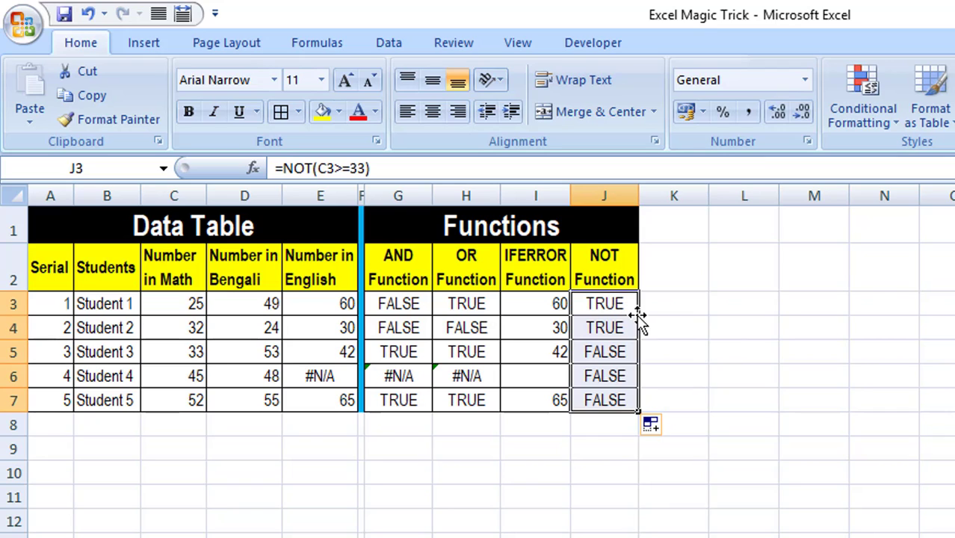